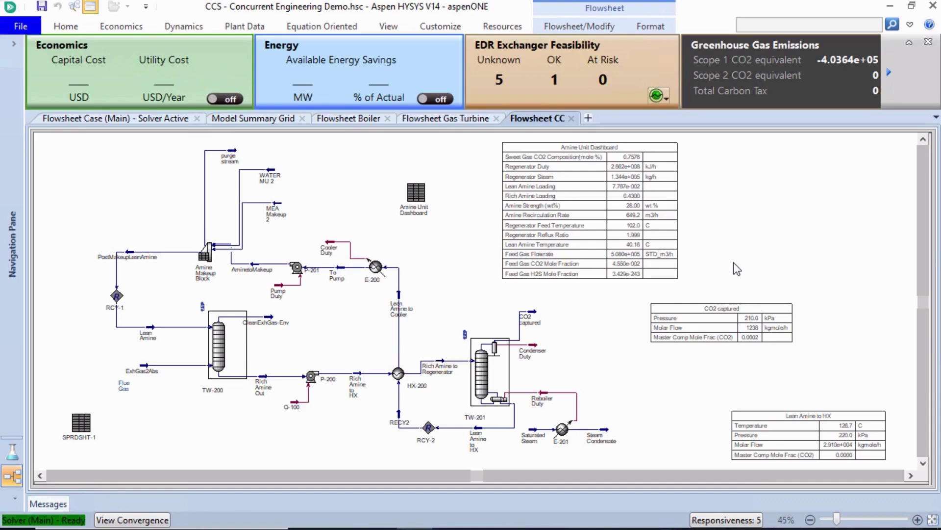
left_click(636, 91)
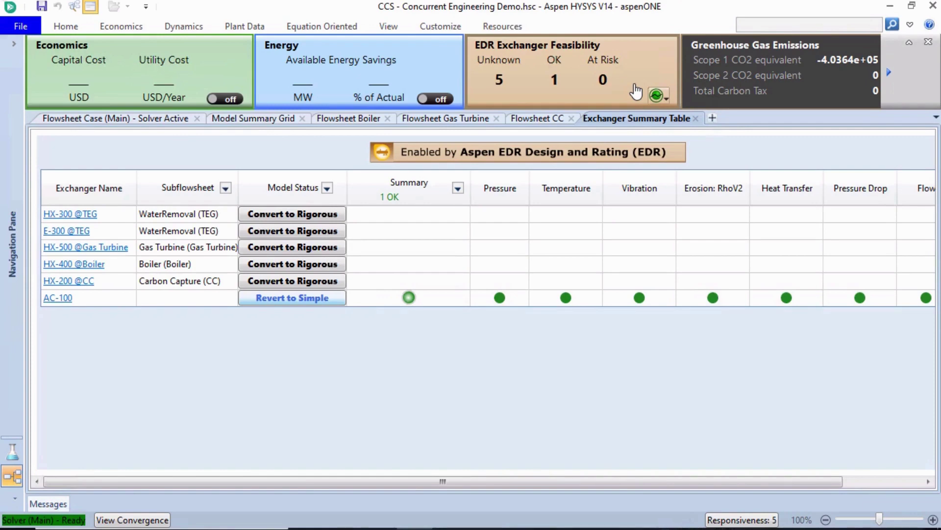
left_click(326, 287)
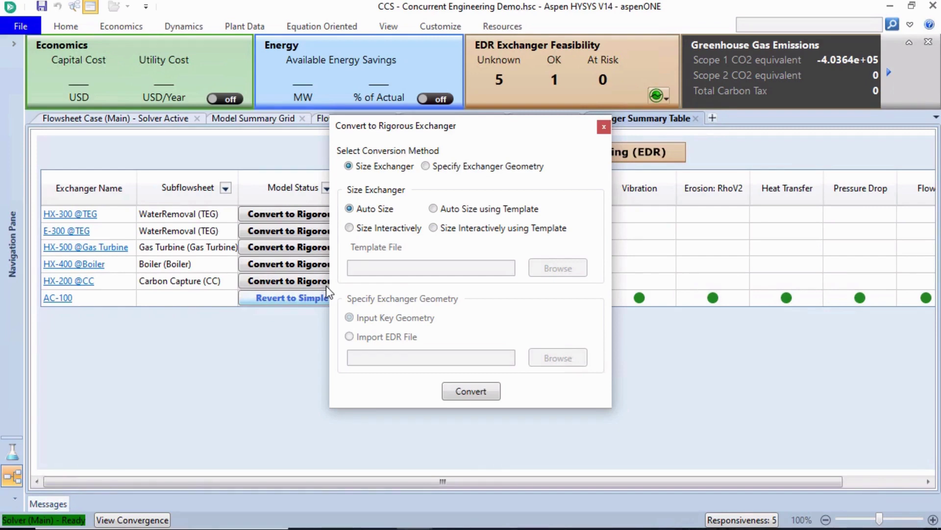
left_click(457, 390)
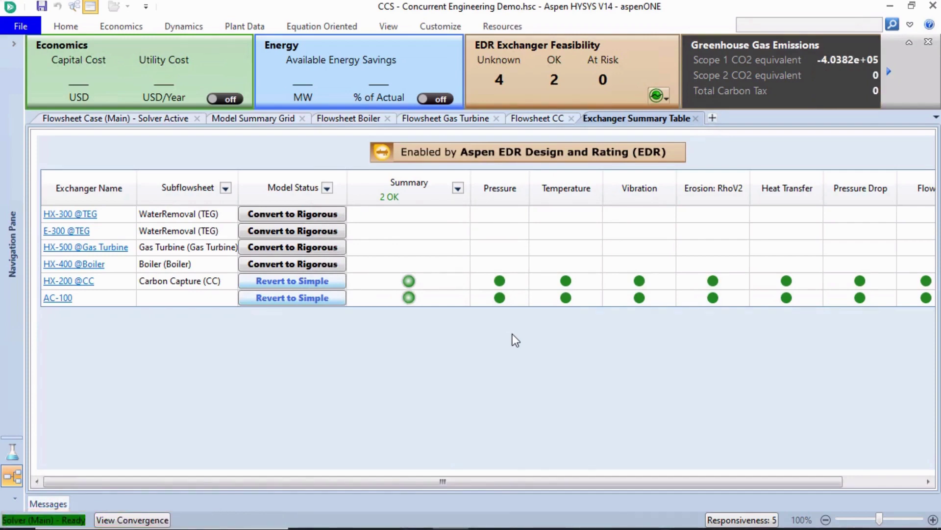
Review the rigorous shell-and-tube results summary of HX-200 and its details in the EDR browser.
left_click(88, 279)
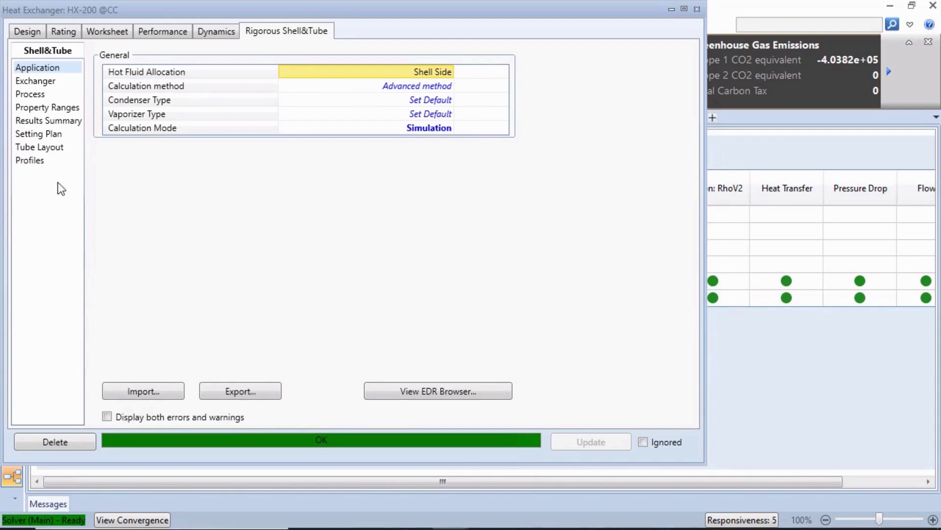
left_click(42, 121)
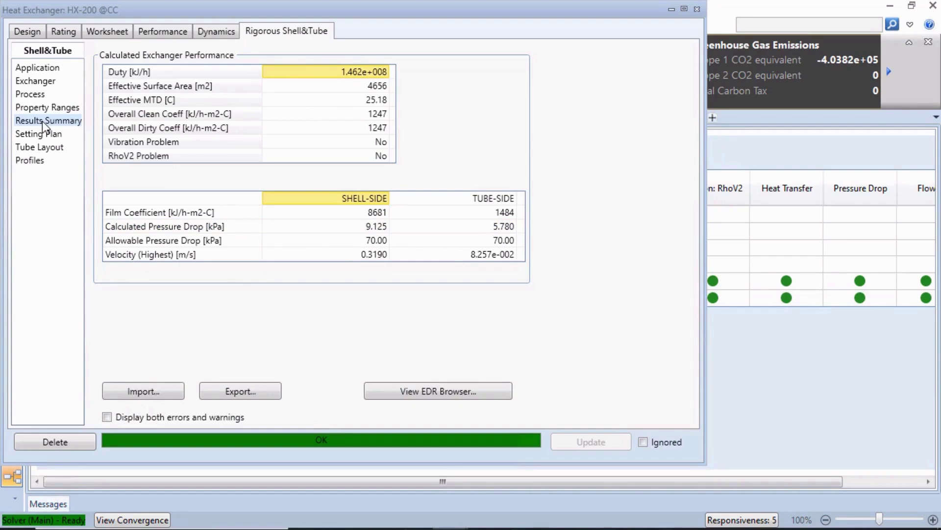
left_click(378, 391)
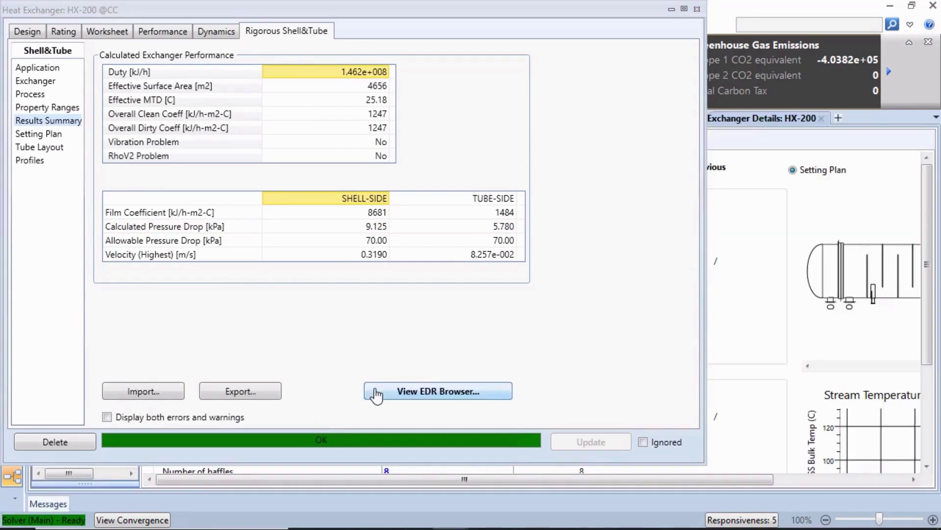
left_click(696, 9)
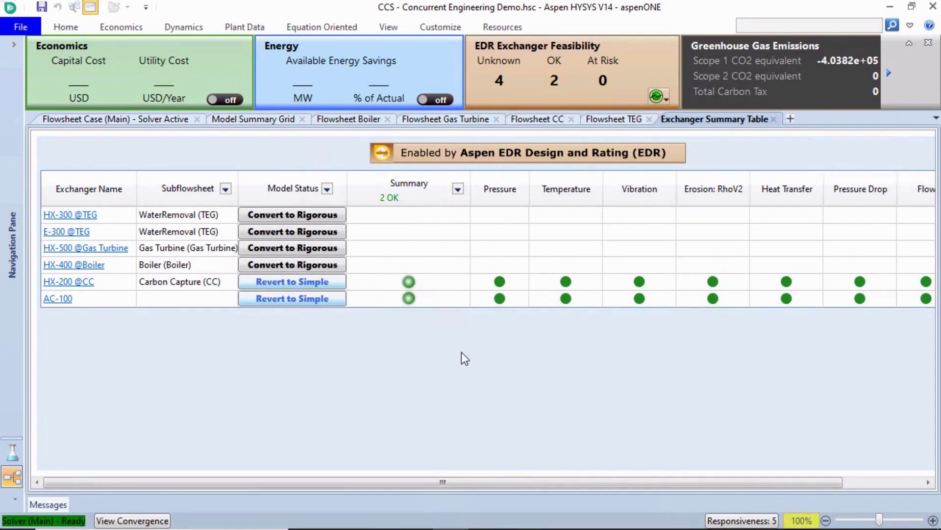
Connect the case to the datasheets application using the personal workspace.
left_click(77, 30)
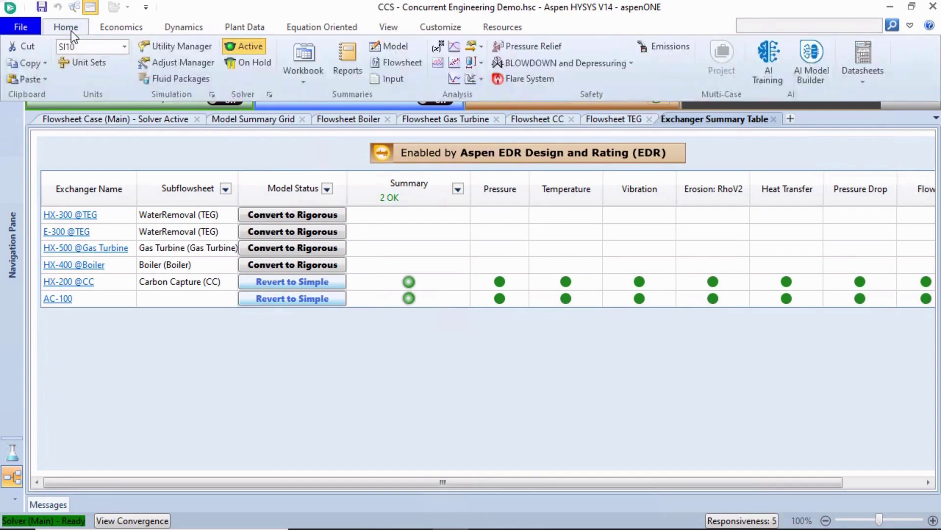
left_click(849, 84)
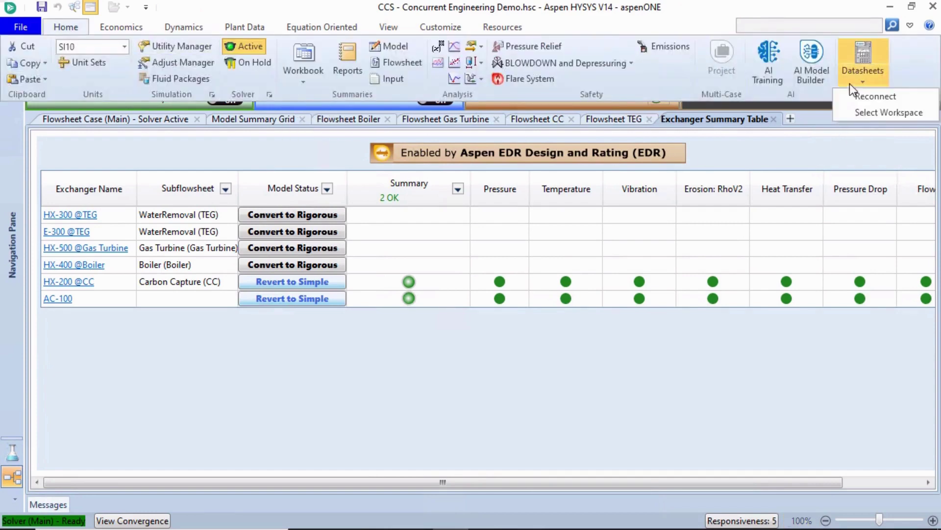
left_click(852, 107)
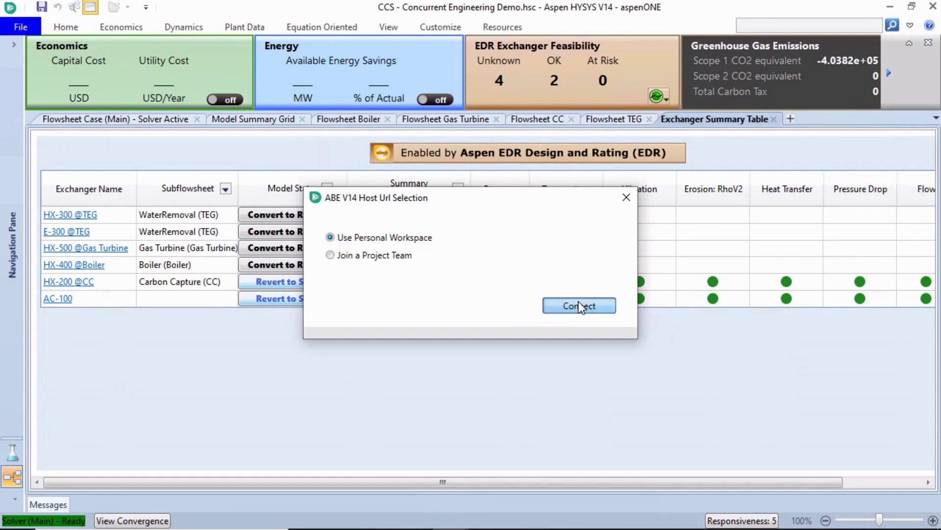
left_click(579, 306)
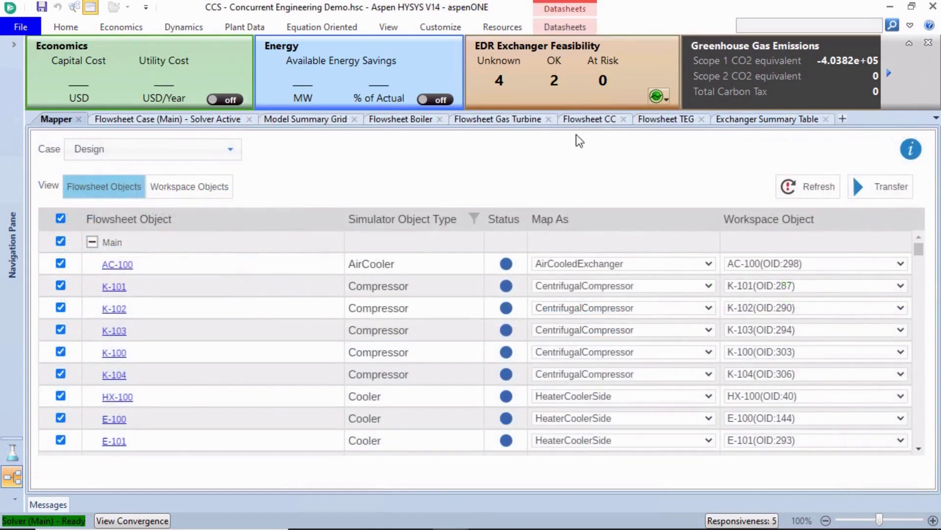
Open the datasheets and diagrams of exchanger HX-200 from the workspace objects in the datasheet Explorer.
left_click(561, 26)
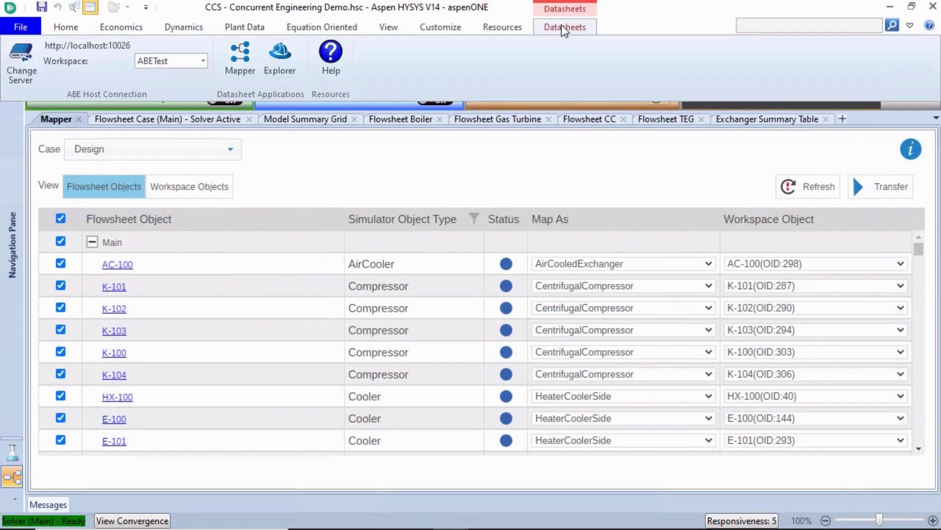
left_click(289, 61)
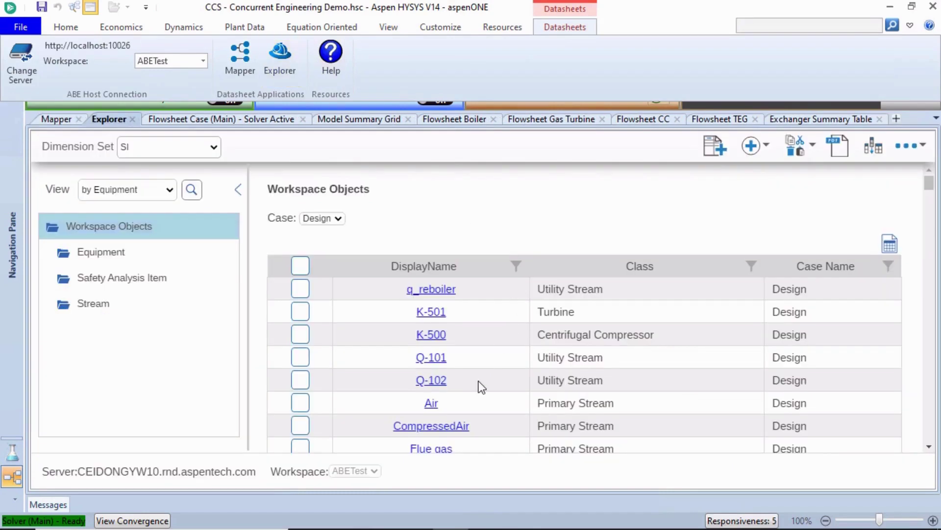
left_click(927, 197)
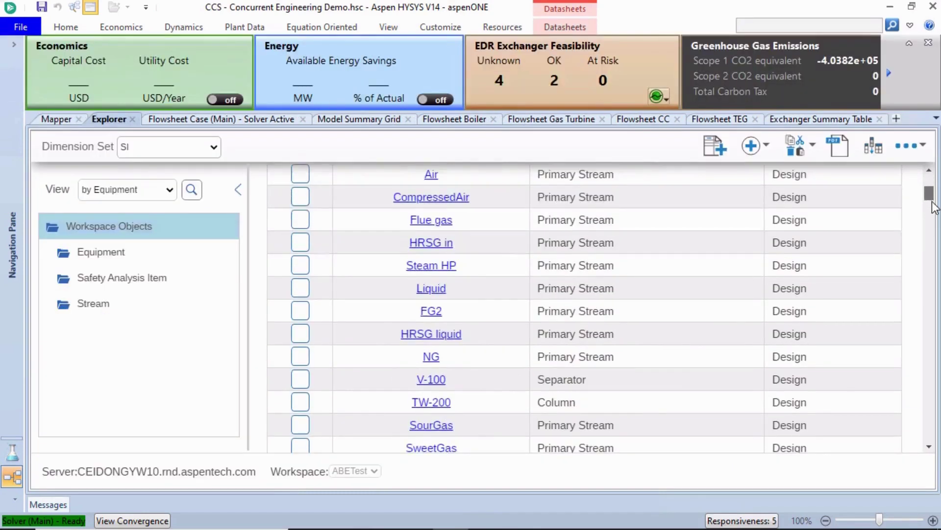
left_click(439, 351)
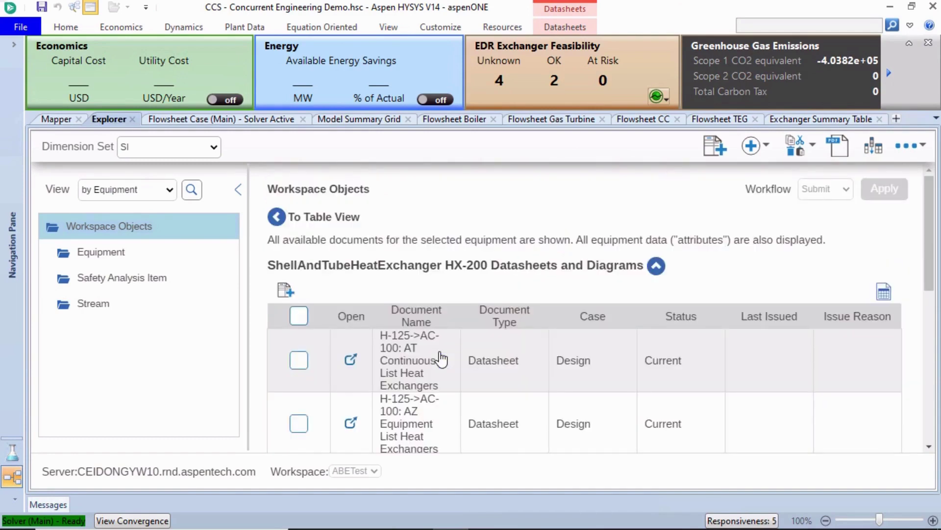
Create a datasheet for HX-200 in the Design case from the AT Shell And Tube Heat Exchanger template and look through it.
left_click(285, 290)
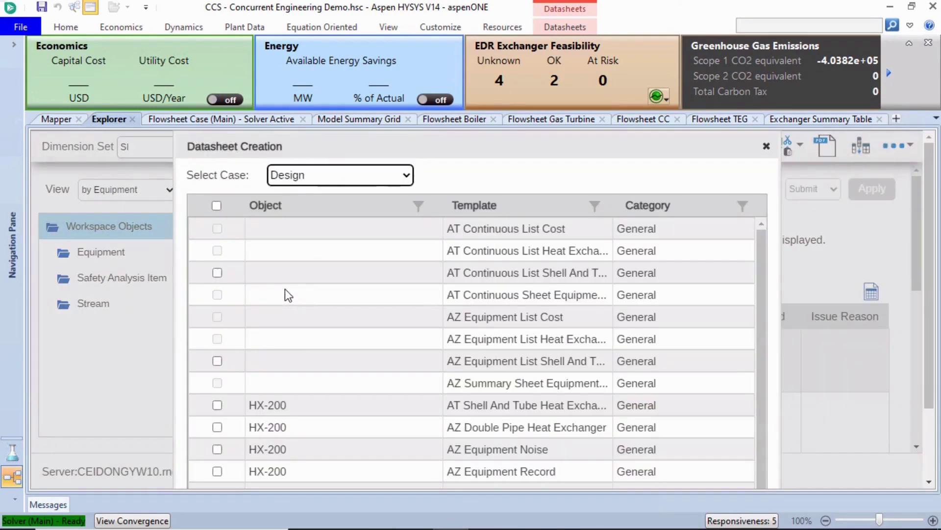
left_click(219, 406)
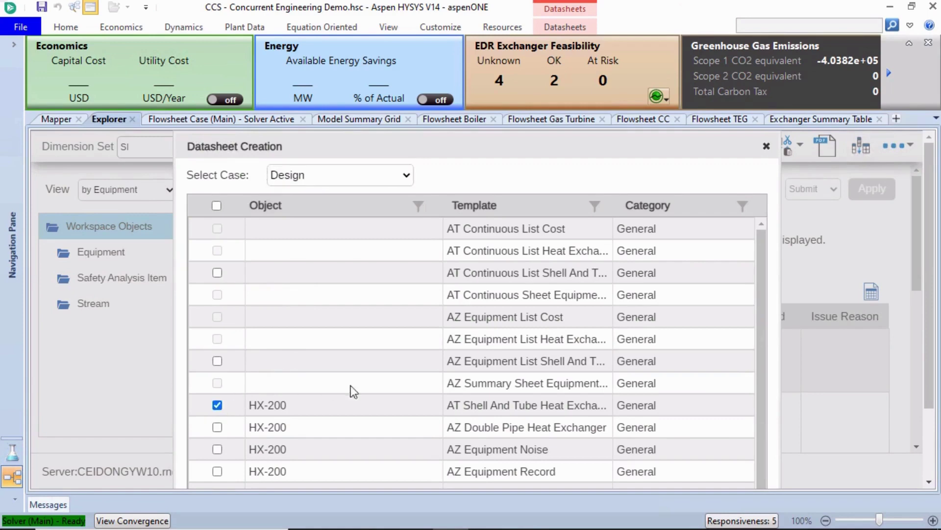
scroll(763, 263, "down", 1)
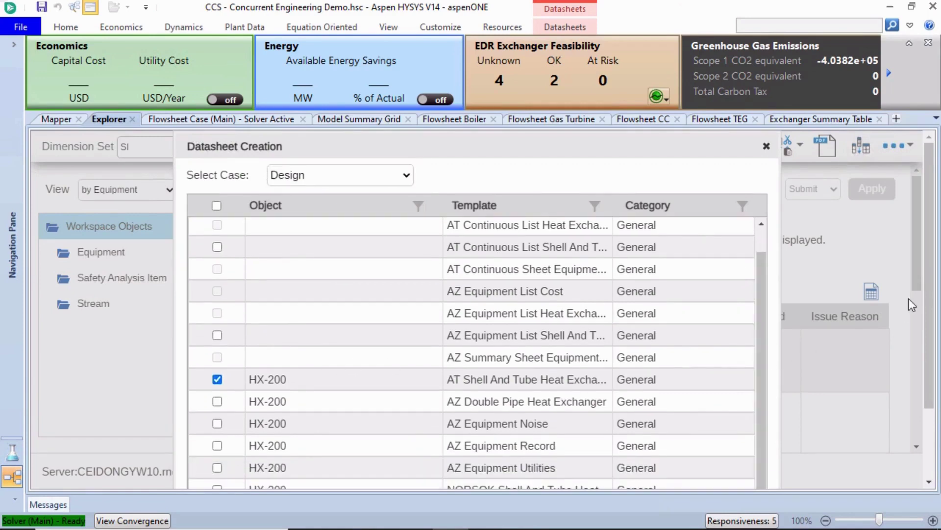
scroll(926, 316, "down", 1)
scroll(926, 316, "down", 2)
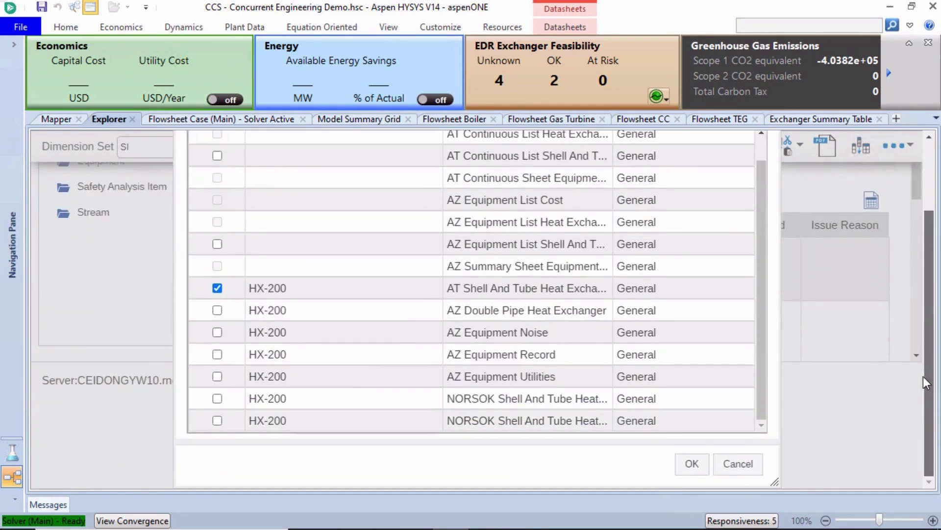
left_click(691, 464)
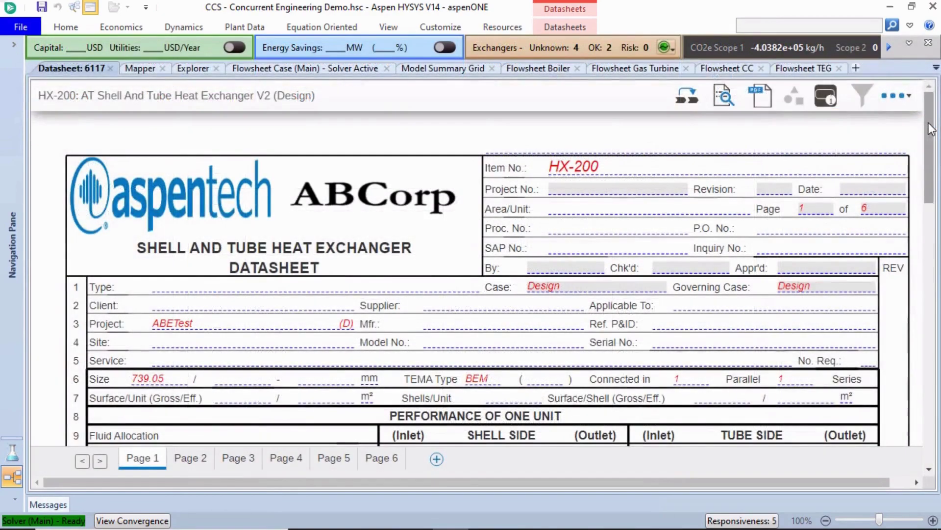
mouse_move(932, 129)
left_mouse_down()
mouse_move(911, 369)
mouse_move(927, 257)
mouse_move(914, 132)
left_mouse_up()
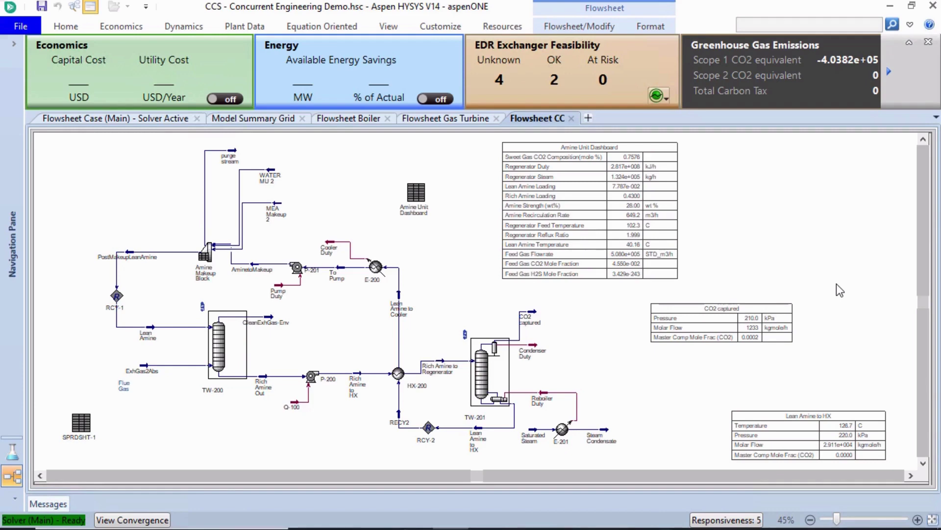
Open the stream price grid and examine the tube and shell side pressure drops of HX-200@CC among the heat exchangers.
left_click(136, 29)
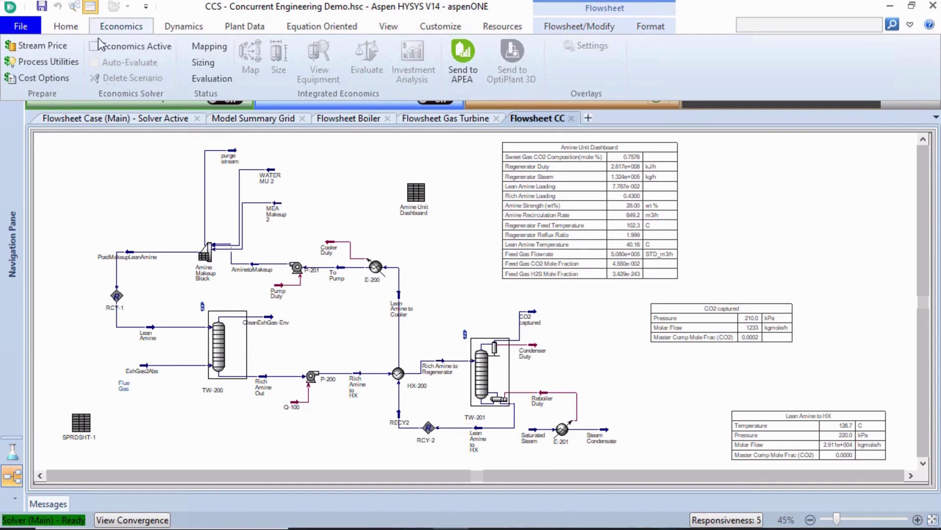
left_click(65, 46)
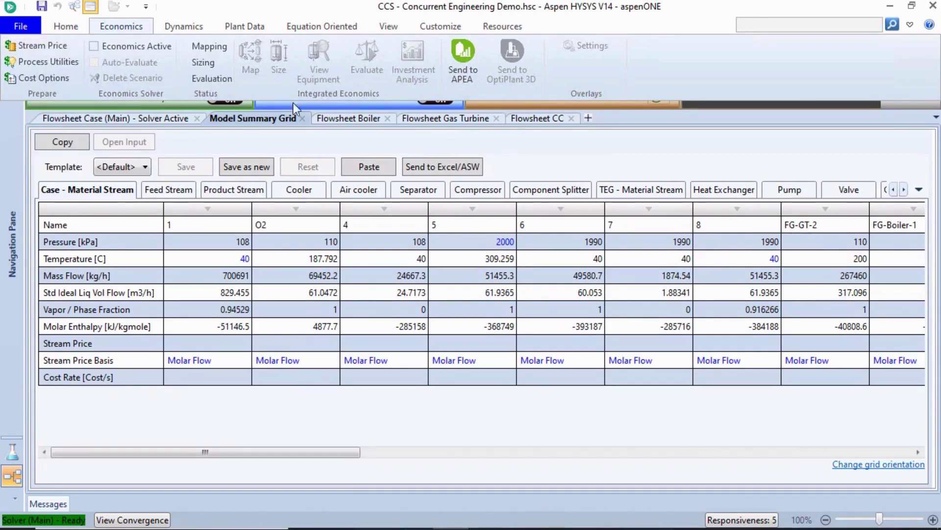
left_click(716, 190)
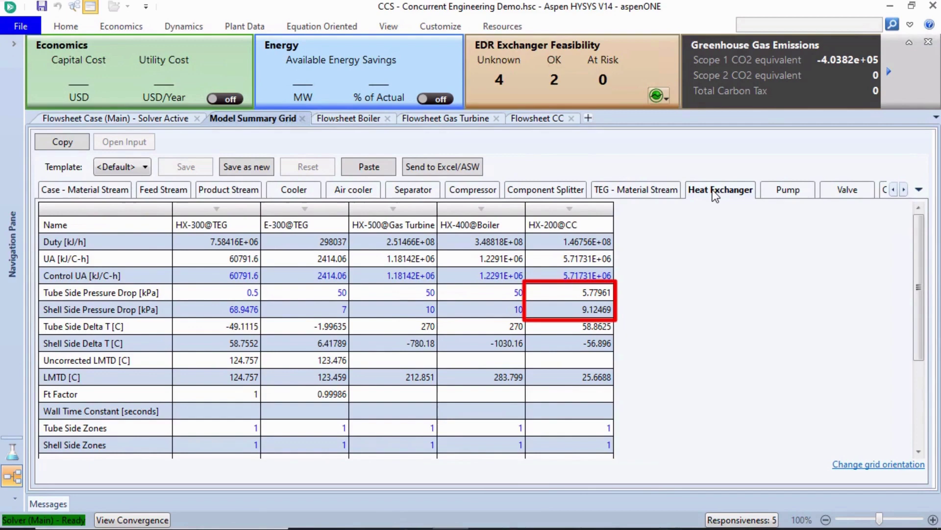
mouse_move(599, 312)
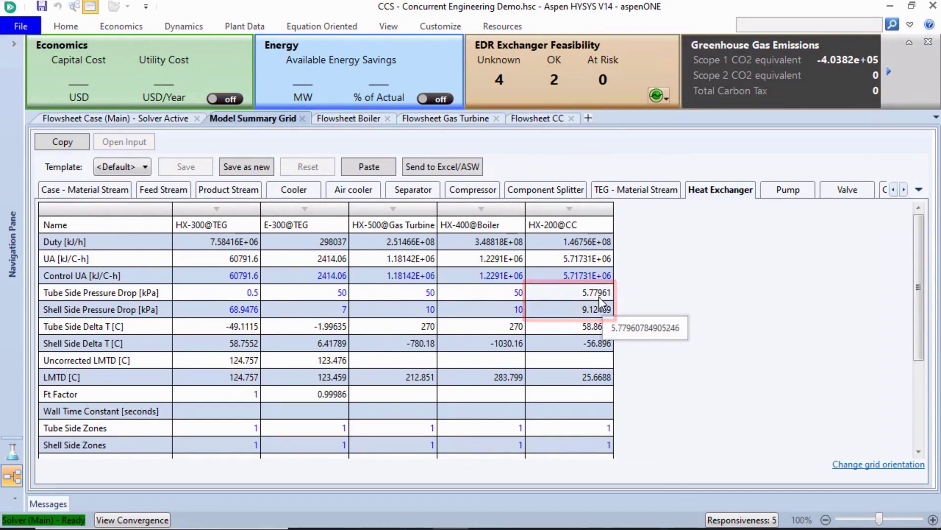
Open the process utilities list and review the utility temperatures and cost indexes.
left_click(111, 31)
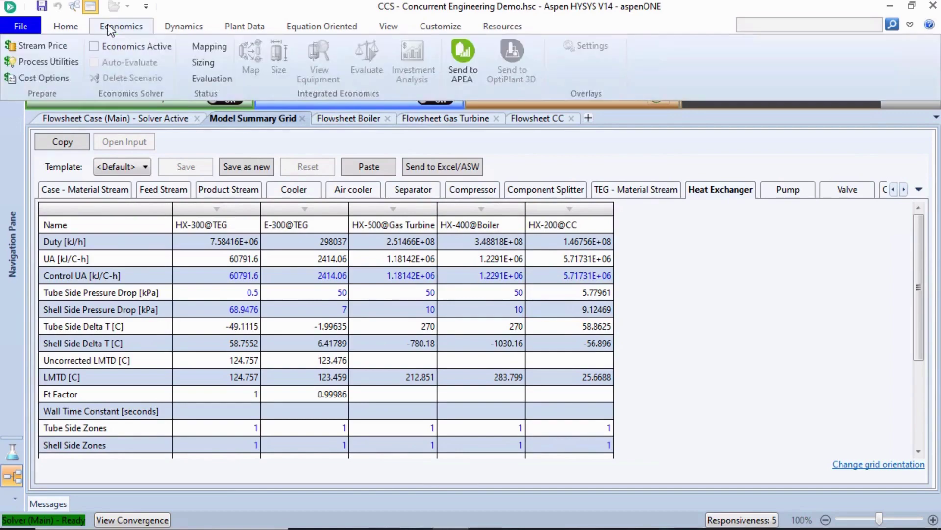
left_click(58, 62)
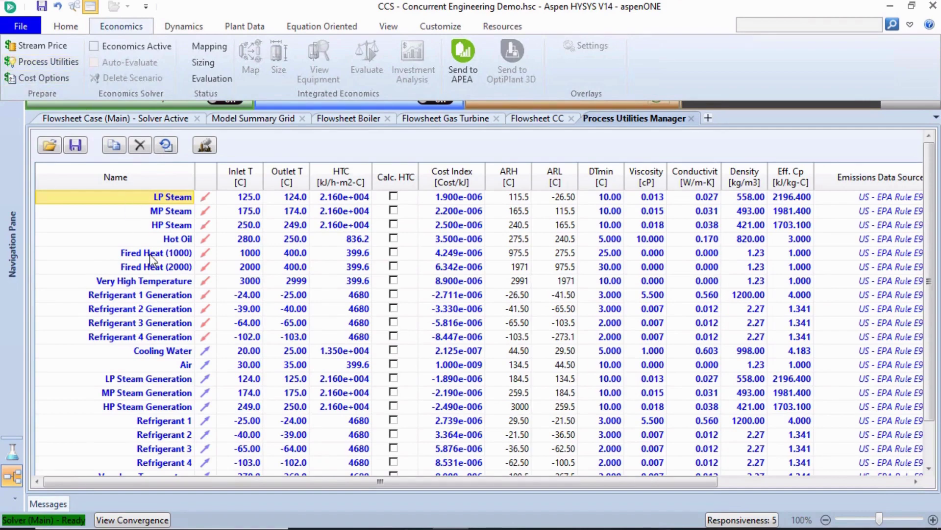
left_click(231, 479)
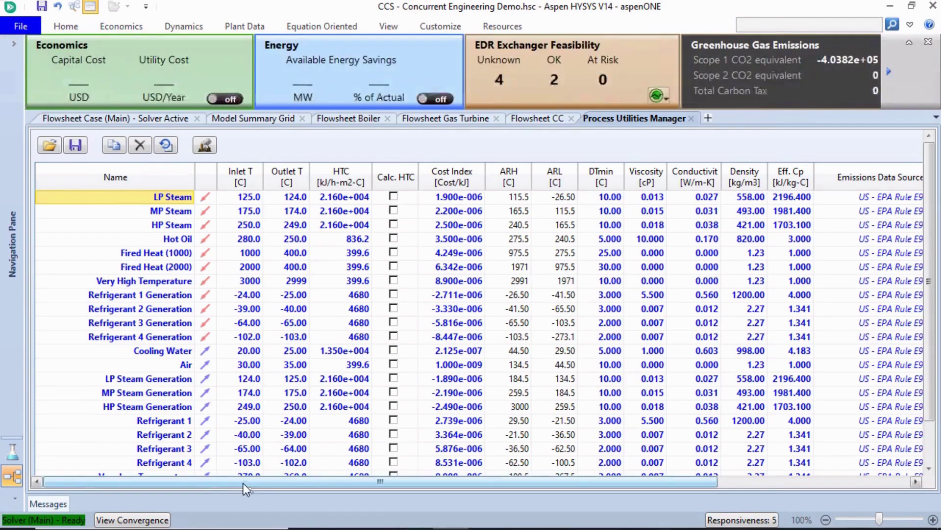
mouse_move(265, 485)
left_mouse_down()
mouse_move(446, 495)
mouse_move(256, 478)
left_mouse_up()
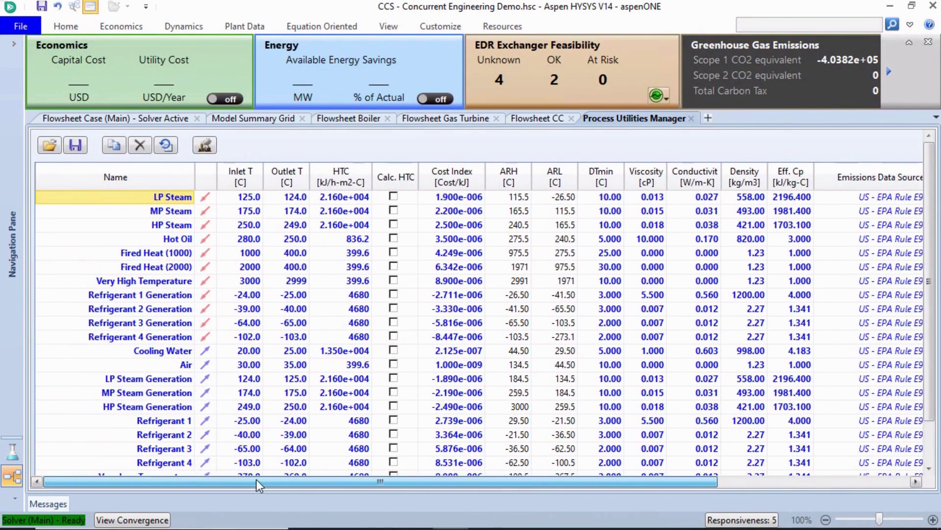
scroll(251, 391, "down", 1)
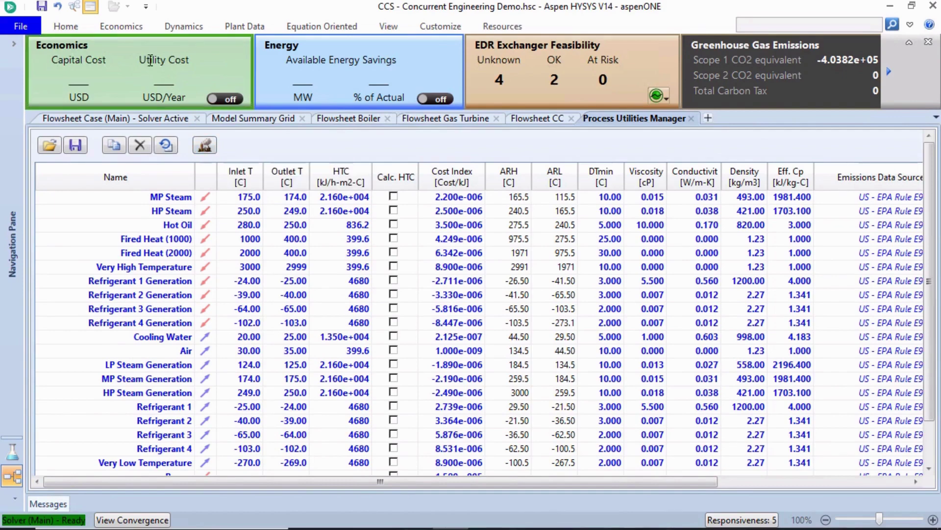
Open the costing options and look through the regional costing template folders available for the economic evaluation.
left_click(123, 30)
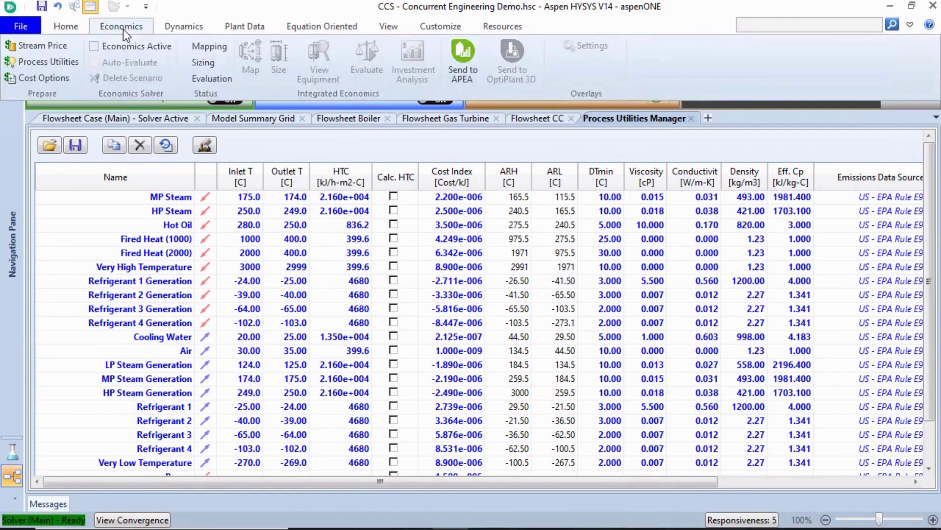
left_click(61, 77)
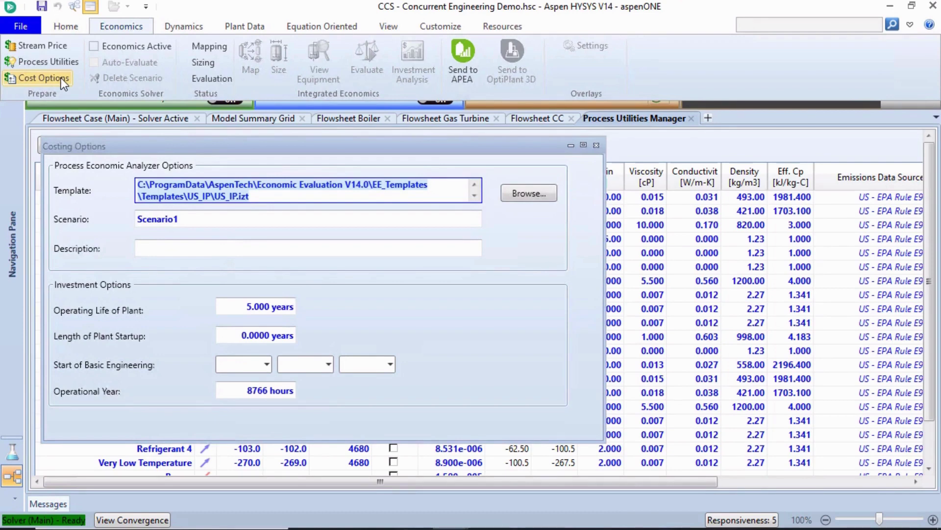
left_click(520, 199)
left_click(522, 201)
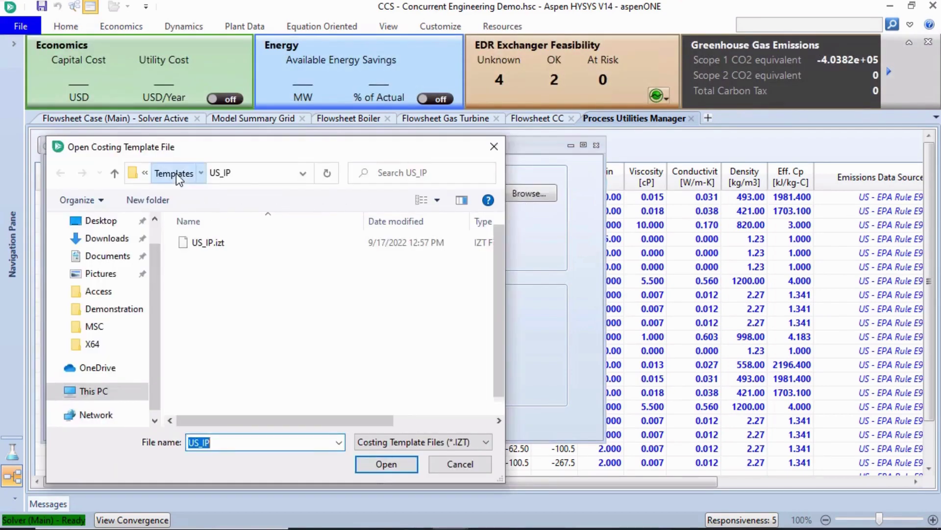
left_click(175, 173)
scroll(319, 256, "down", 1)
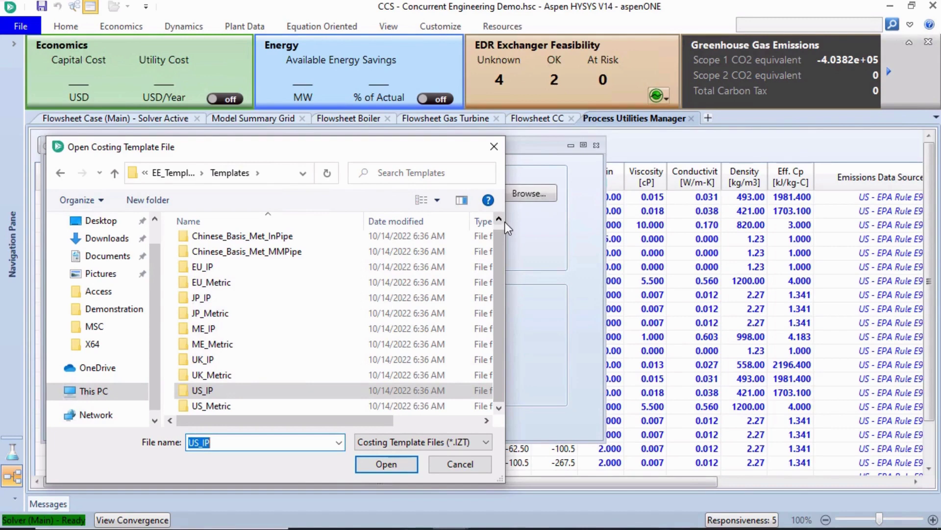
left_click_drag(505, 222, 630, 222)
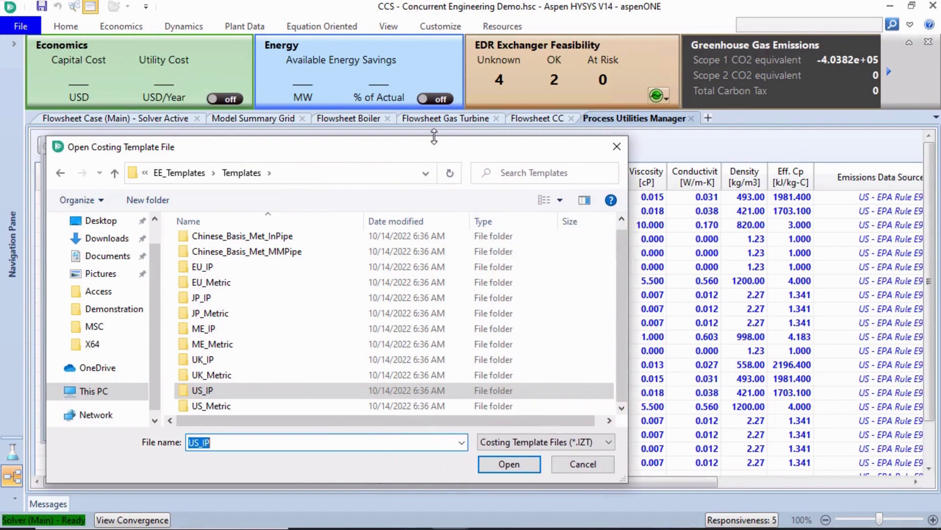
left_click_drag(434, 138, 444, 54)
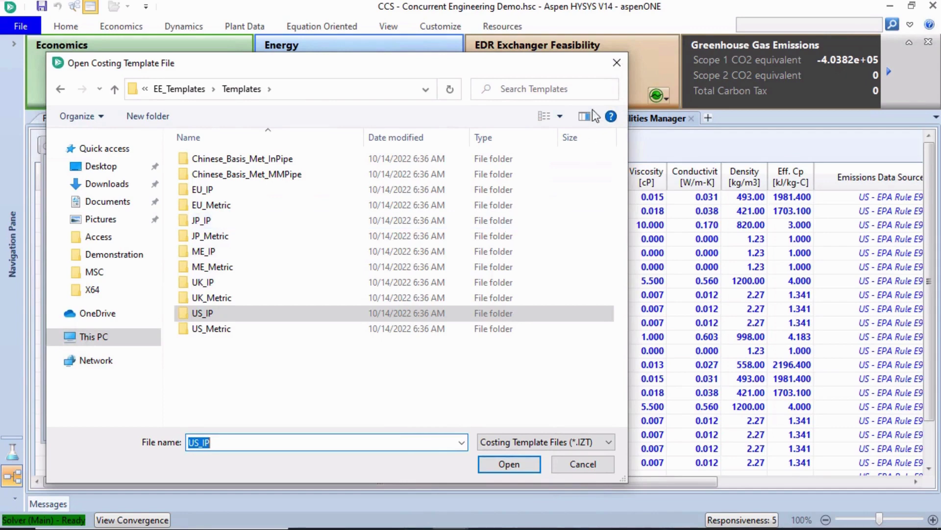
left_click(616, 60)
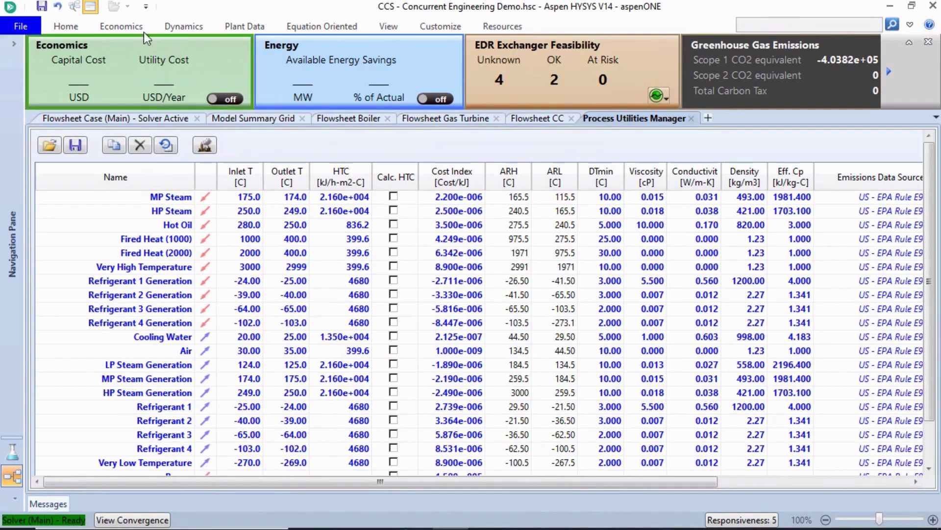
Activate the economics solver and map all unit operations on the Default basis, without sizing equipment or evaluating cost.
left_click(123, 26)
left_click(94, 46)
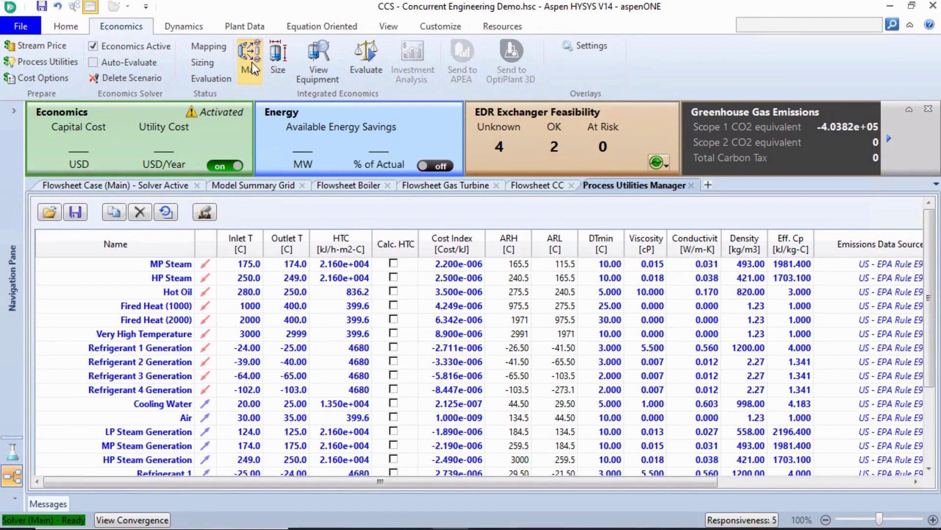
left_click(251, 62)
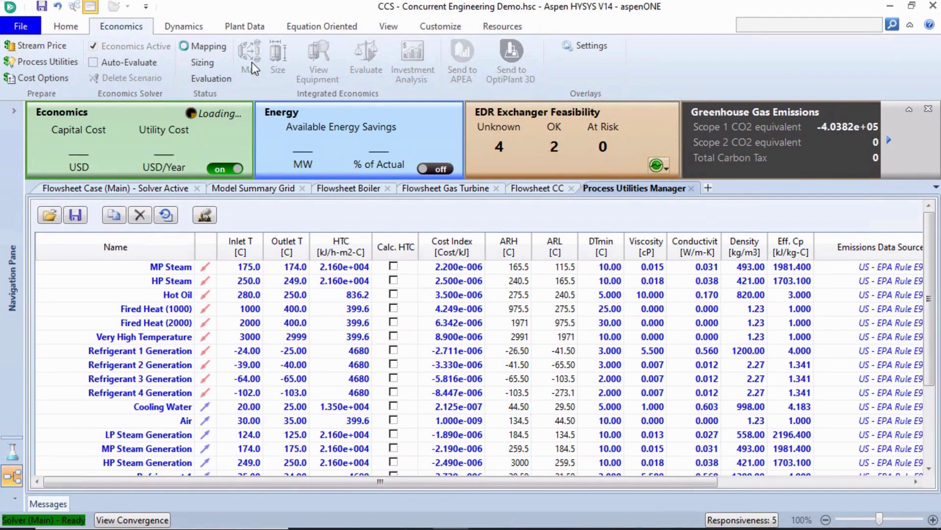
left_click(568, 329)
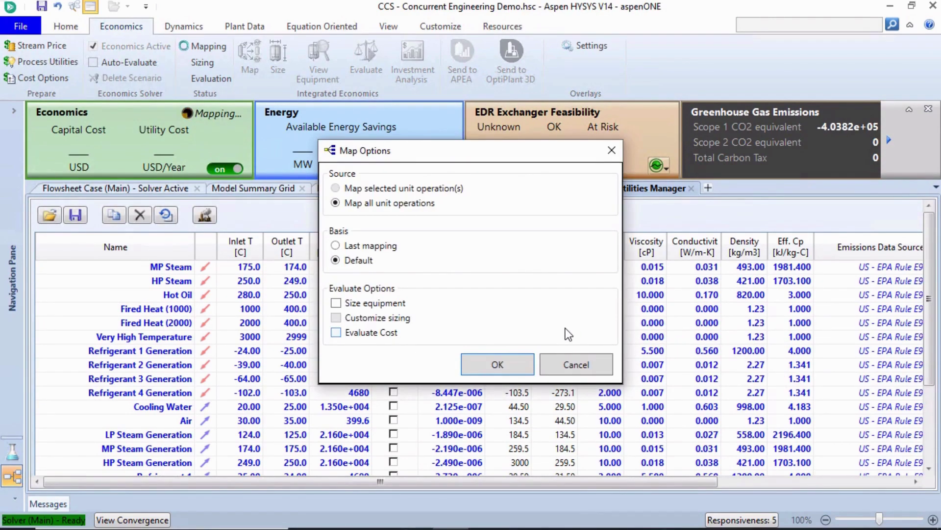
left_click(512, 364)
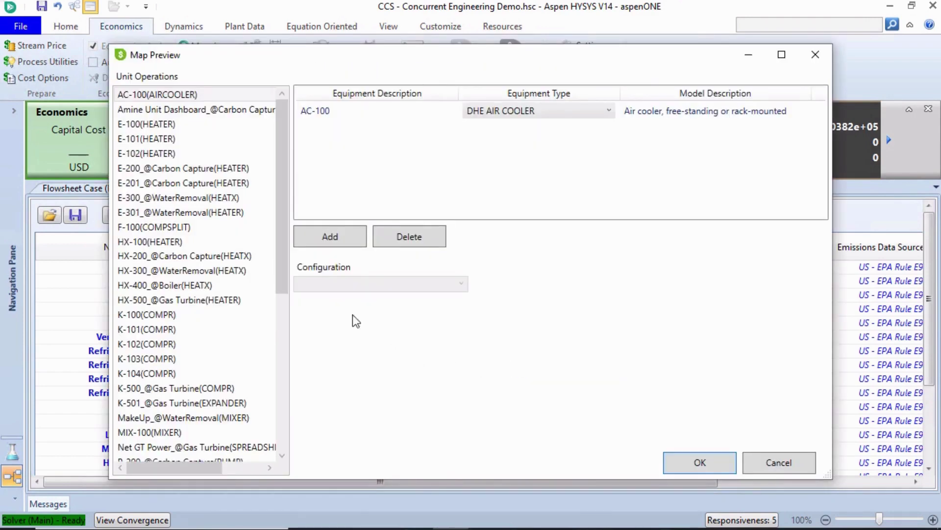
Review the proposed equipment mappings for HX-200, HX-300 and AC-100 in the Map Preview and accept the mapping.
left_click_drag(289, 279, 283, 310)
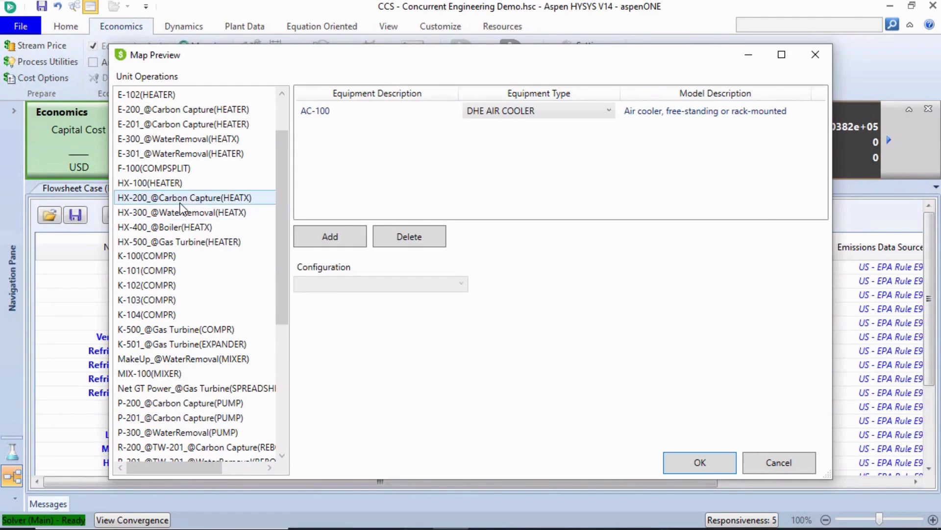
left_click(181, 199)
left_click(181, 214)
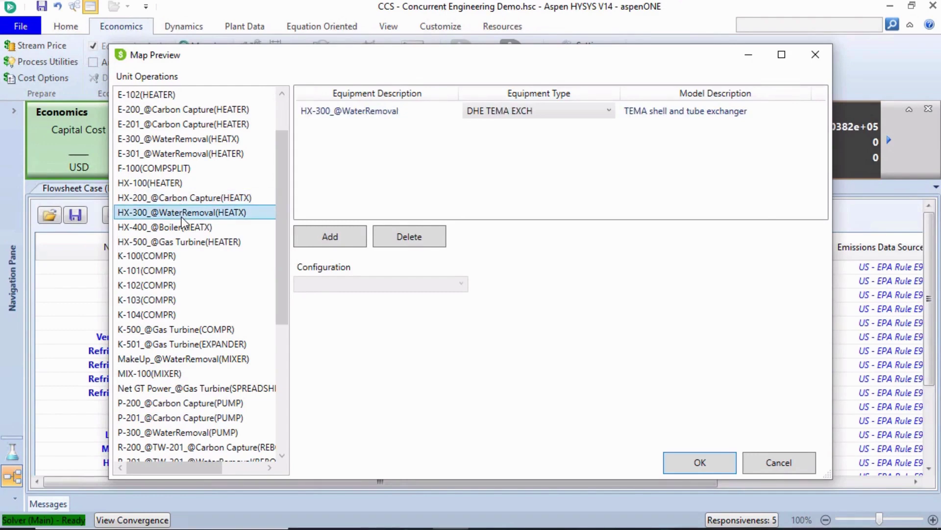
scroll(227, 200, "up", 2)
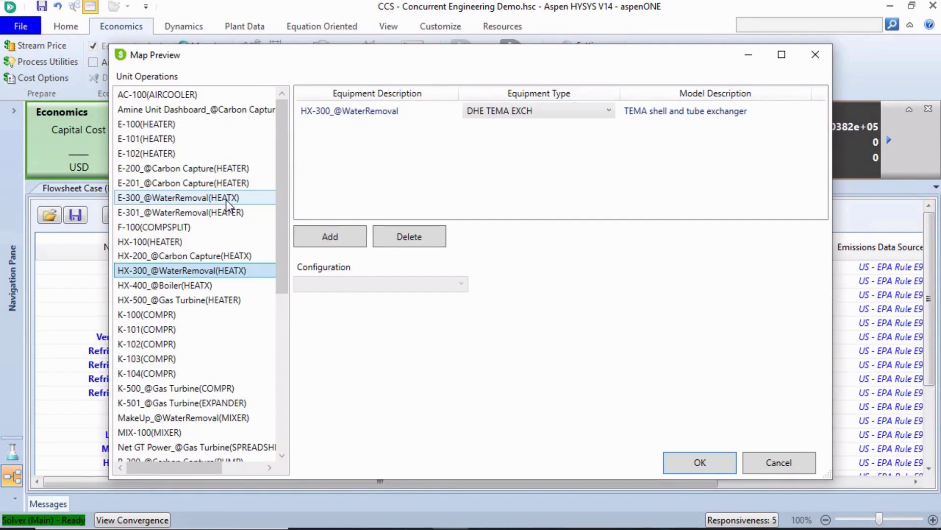
left_click(179, 96)
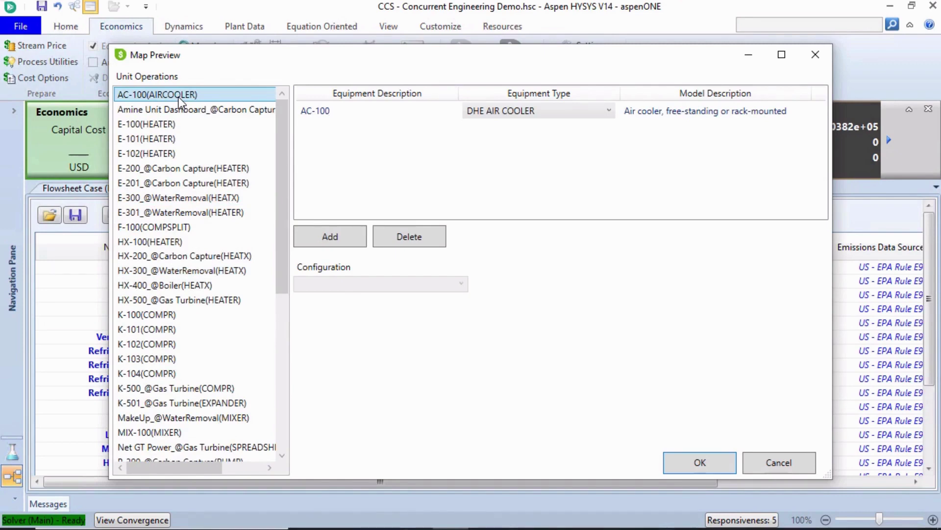
left_click(674, 457)
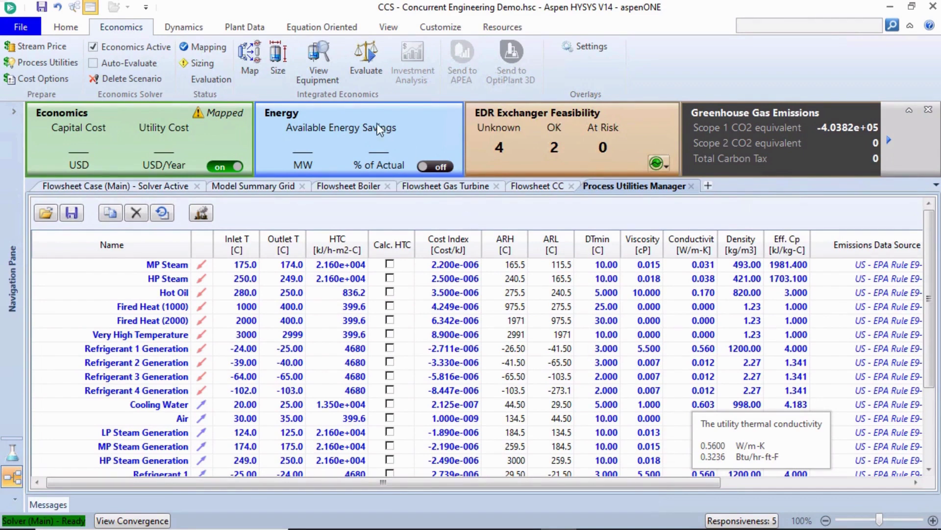
Open the economic equipment data summary, size the mapped equipment and evaluate the capital and operating costs.
left_click(317, 58)
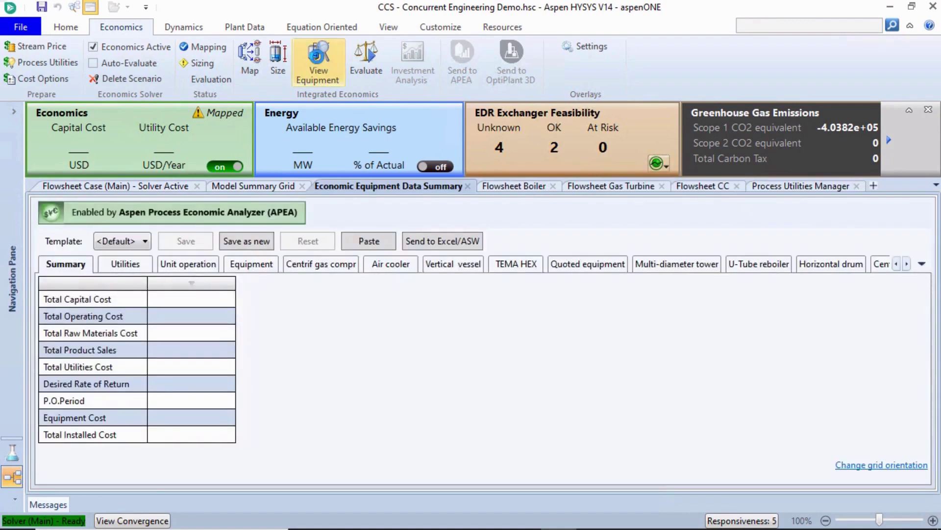
left_click(280, 66)
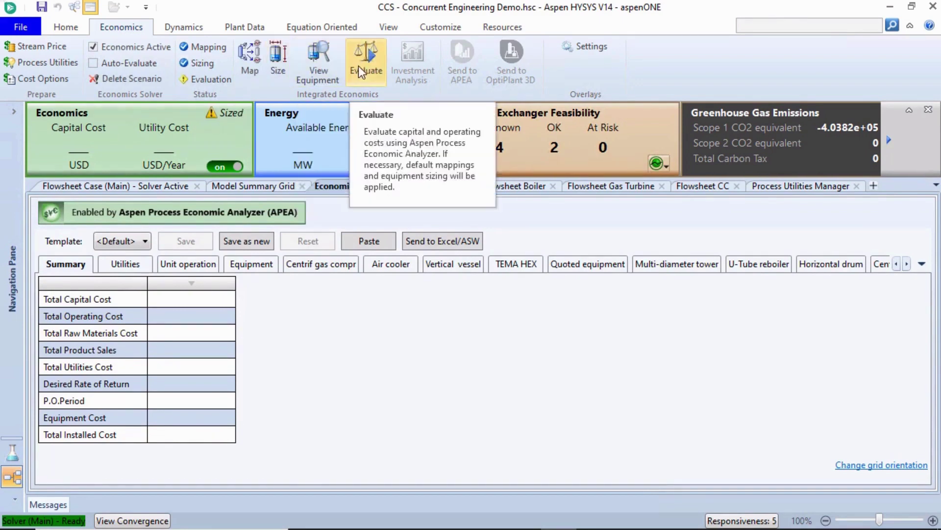
left_click(361, 67)
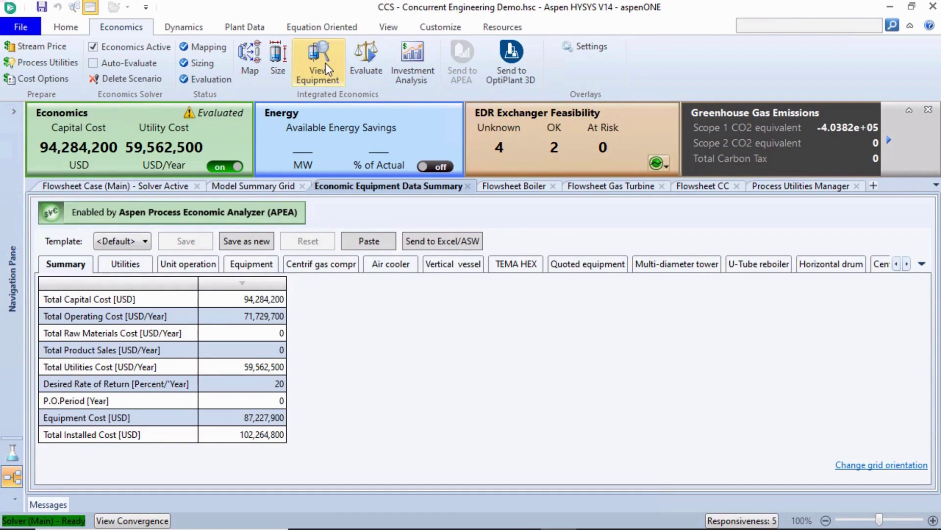
Look through the equipment cost list and sort it by equipment cost in descending order.
left_click(249, 264)
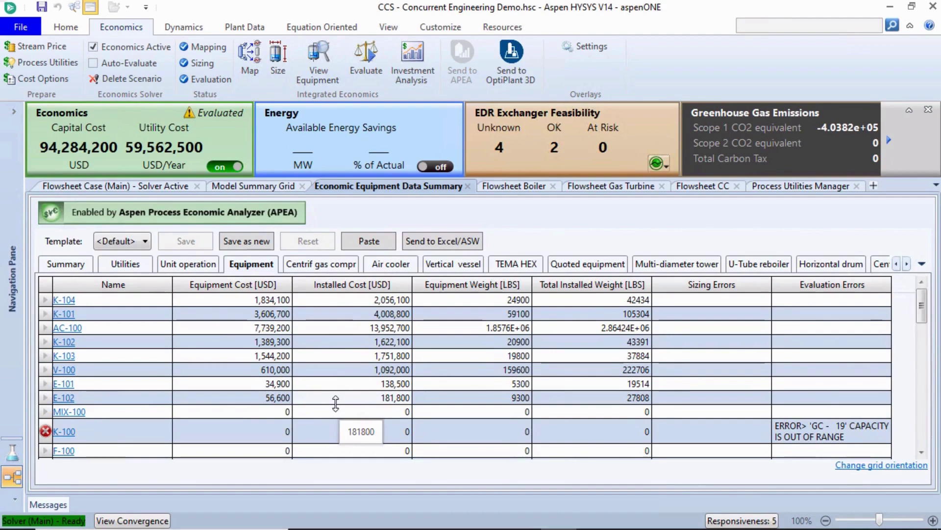
scroll(335, 403, "down", 2)
scroll(336, 403, "down", 2)
scroll(335, 403, "up", 2)
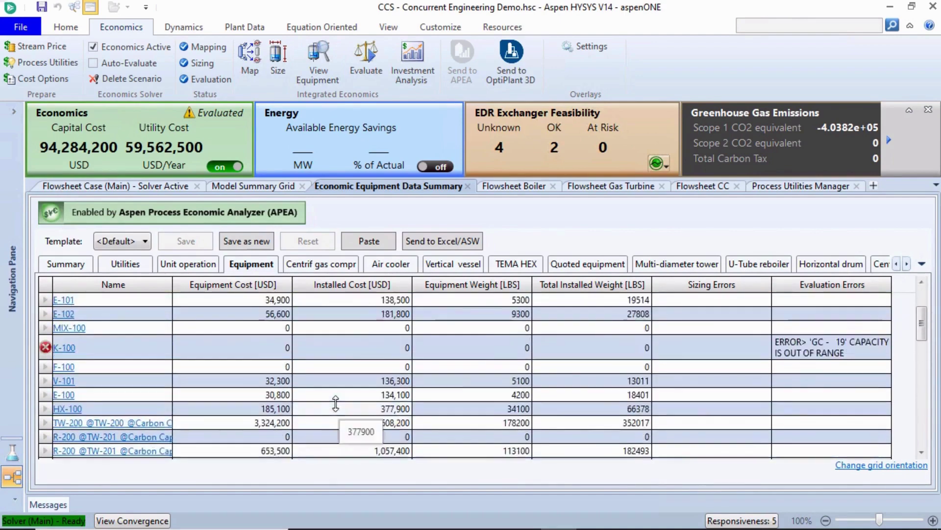
scroll(335, 403, "up", 2)
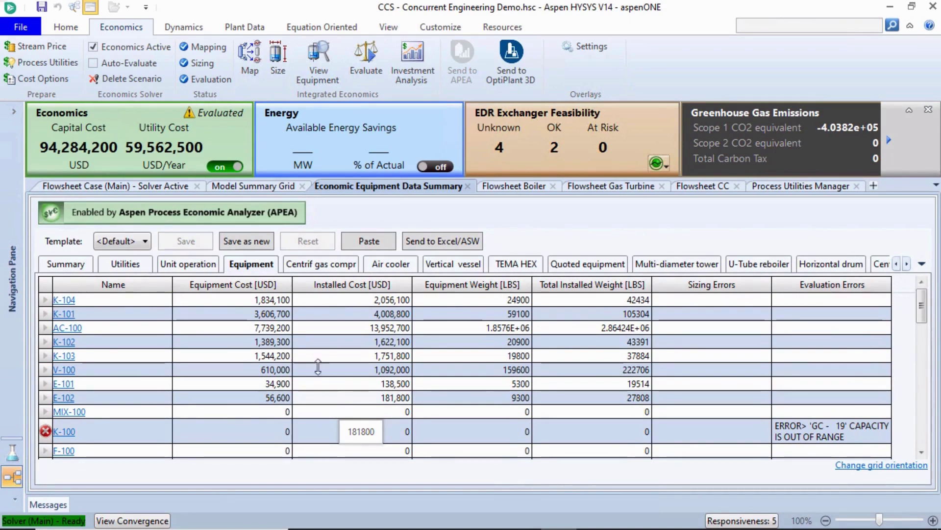
left_click(272, 287)
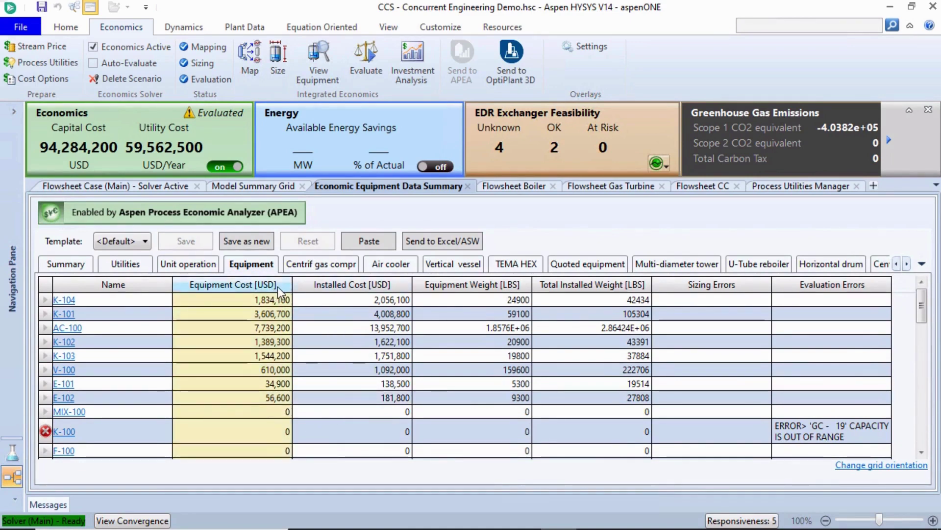
right_click(278, 286)
left_click(288, 359)
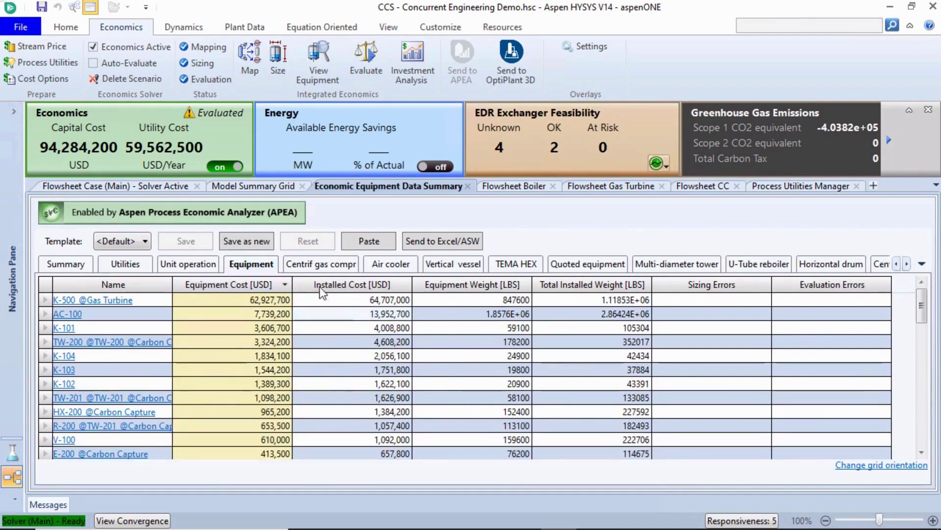
Examine the centrifugal compressor, air cooler and TEMA exchanger data, including HX-200's tube material, and re-evaluate the costs.
left_click(332, 266)
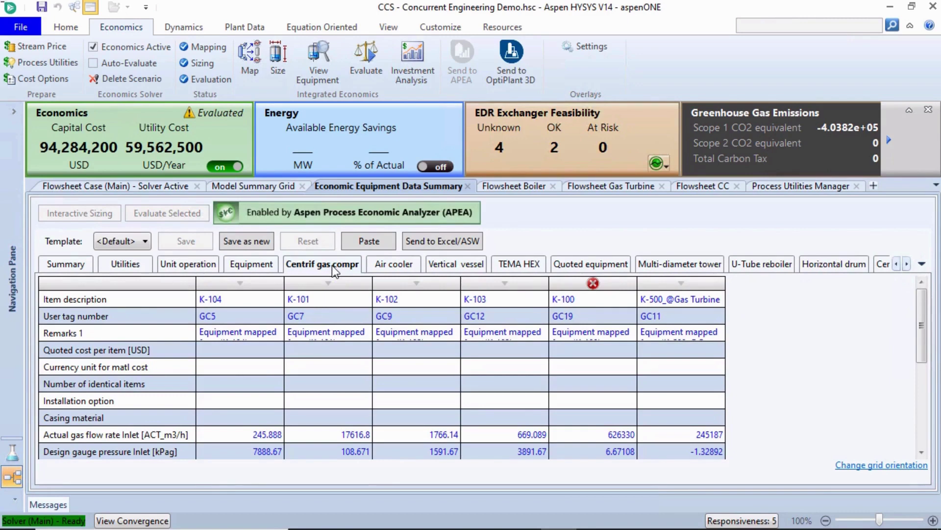
left_click(378, 269)
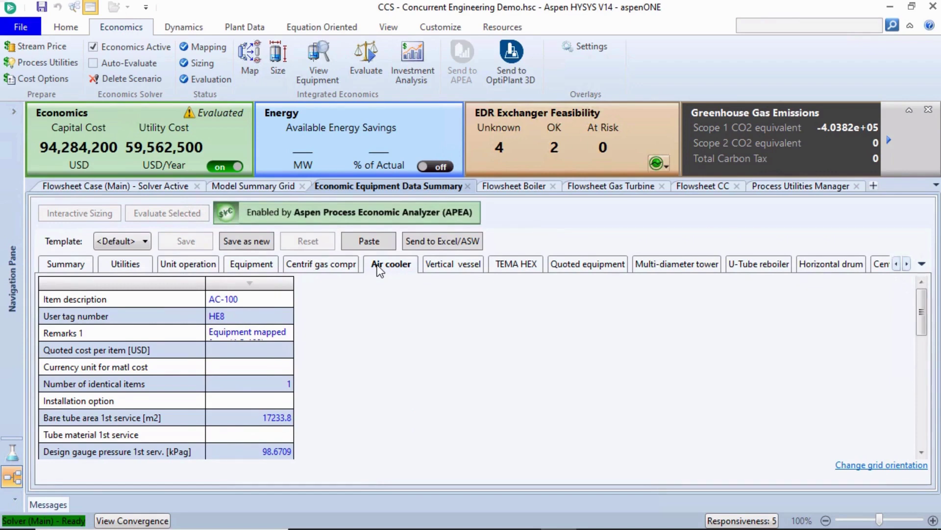
left_click(500, 267)
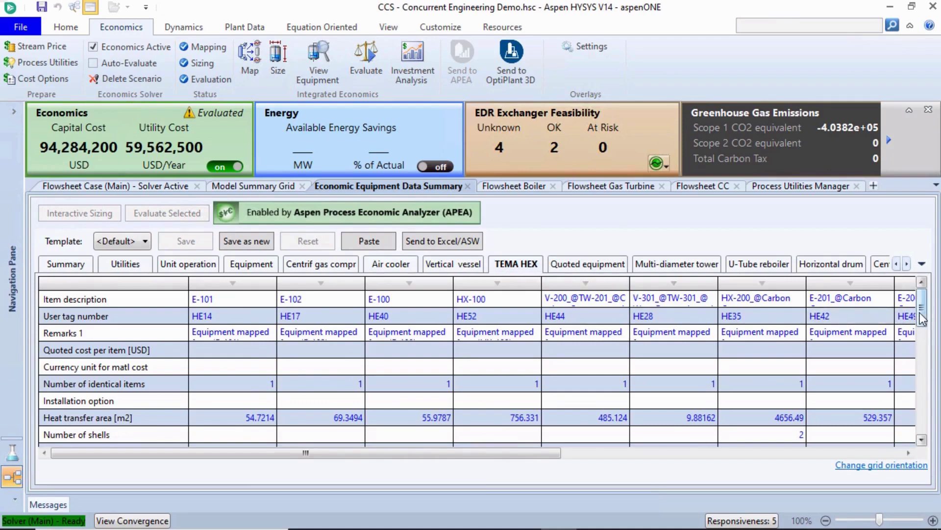
scroll(923, 318, "down", 3)
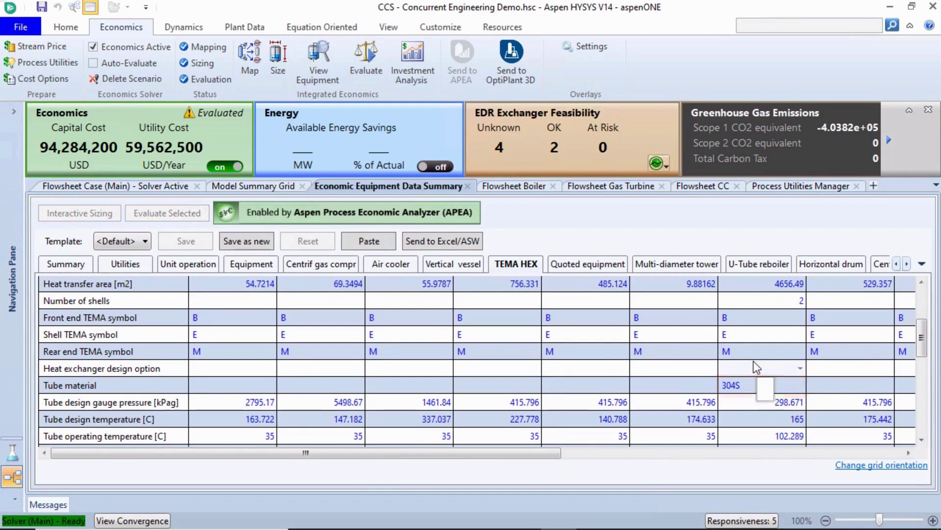
left_click(361, 68)
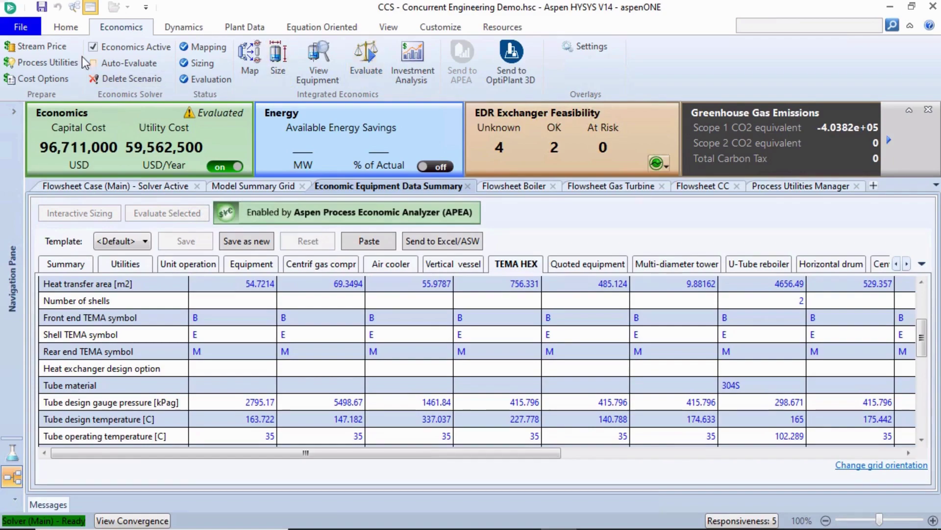
Save the case as "CCS - Concurrent Engineering Demo_EE" in the Demonstration folder.
left_click(34, 31)
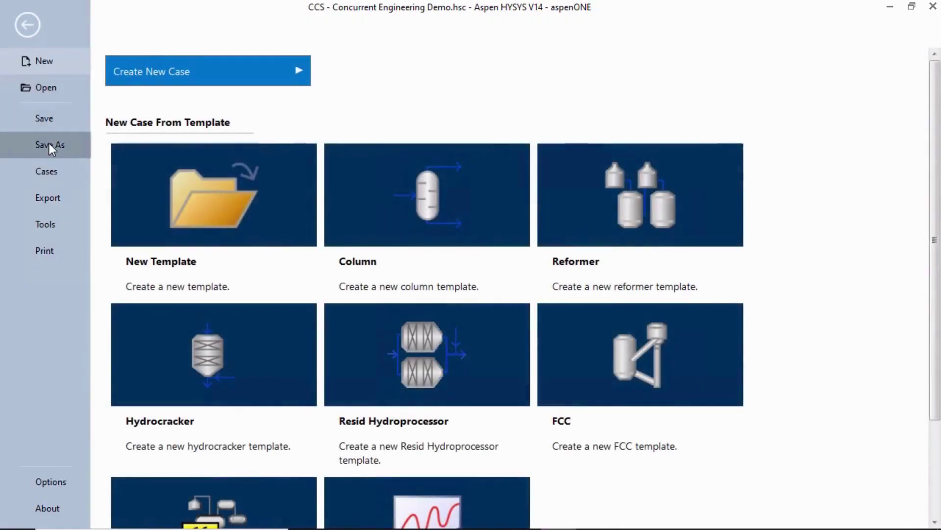
left_click(49, 143)
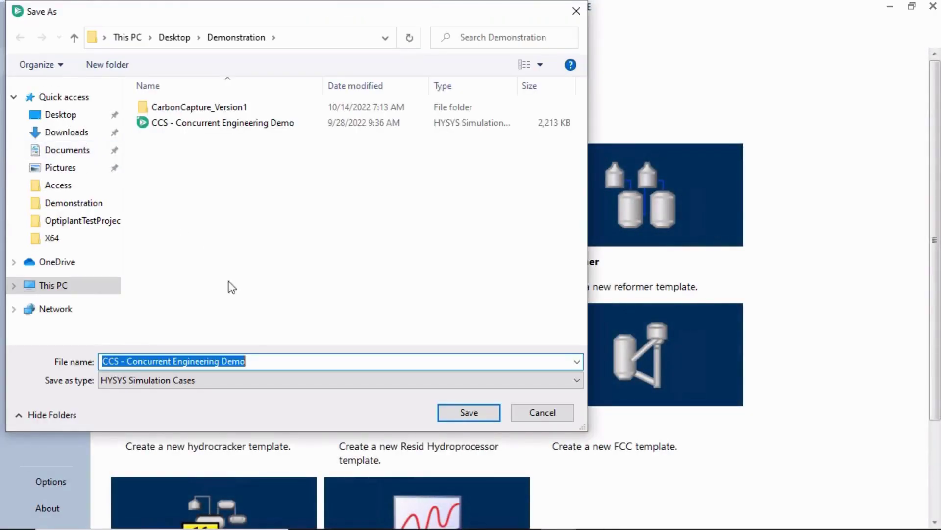
left_click(254, 361)
type("_EE")
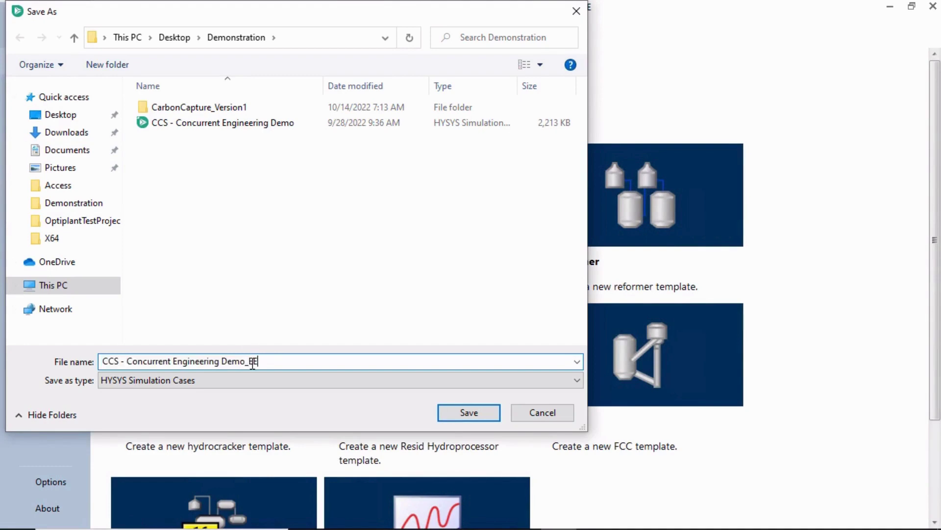
left_click(461, 412)
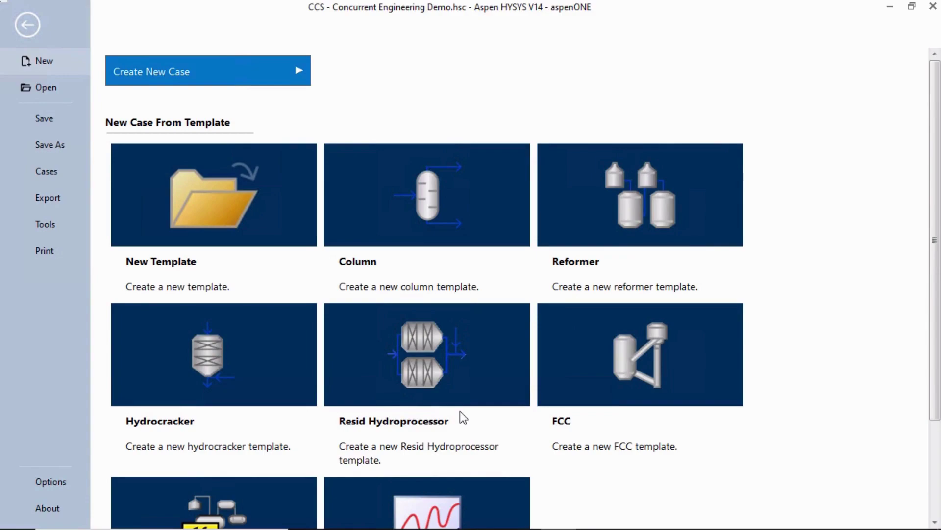